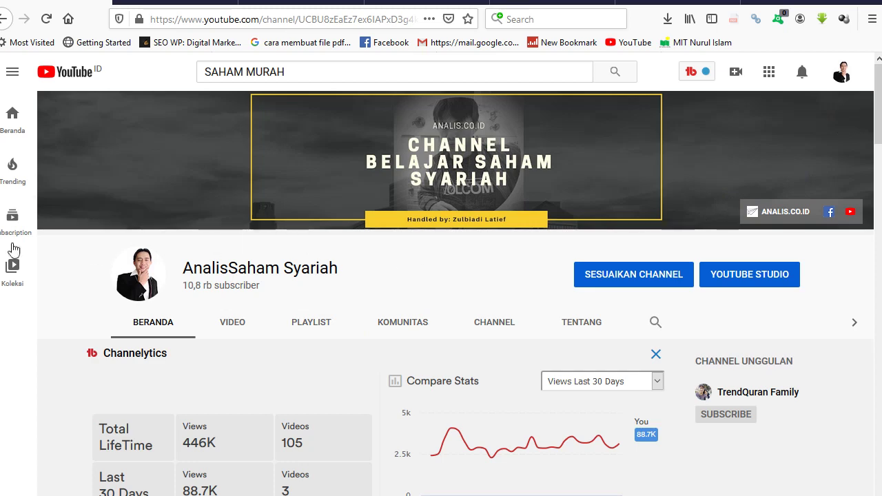
# Step: Switch to the 88. Review Saham Bebek.xlsx workbook in Excel and check cash and total short-term liabilities on the LAP KEU sheet
pyautogui.moveTo(0, 219)
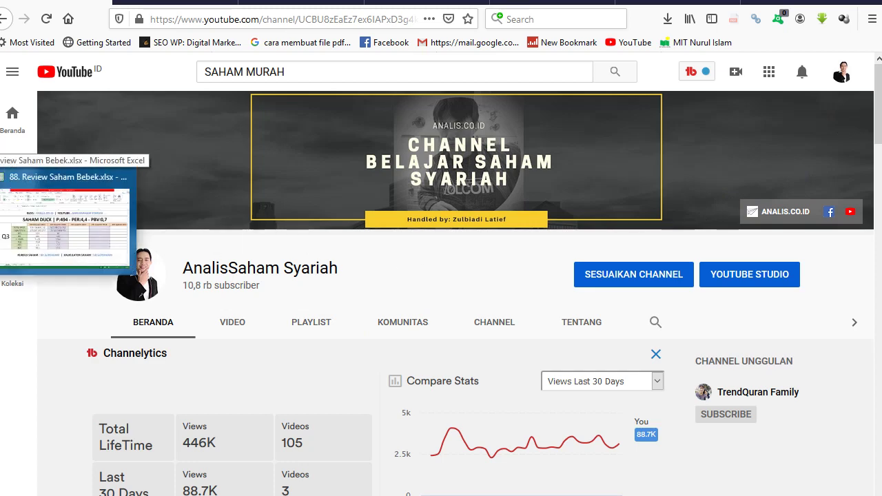
pyautogui.click(117, 196)
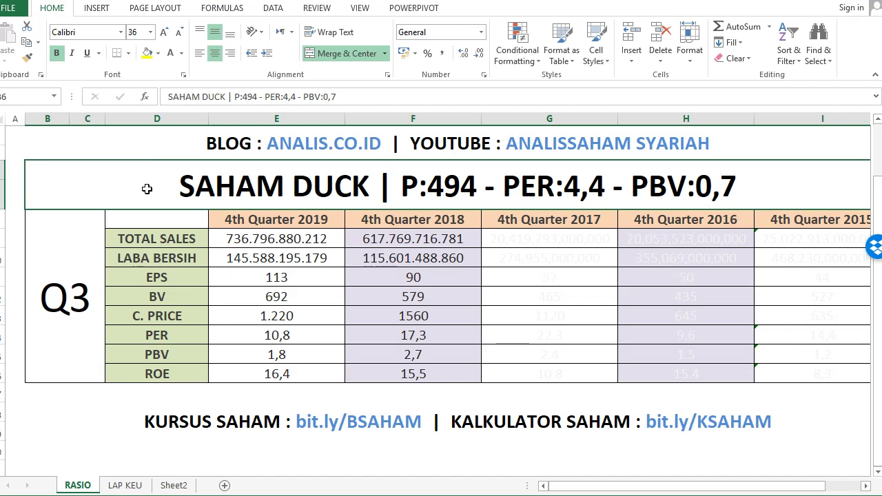
pyautogui.click(146, 188)
pyautogui.click(117, 488)
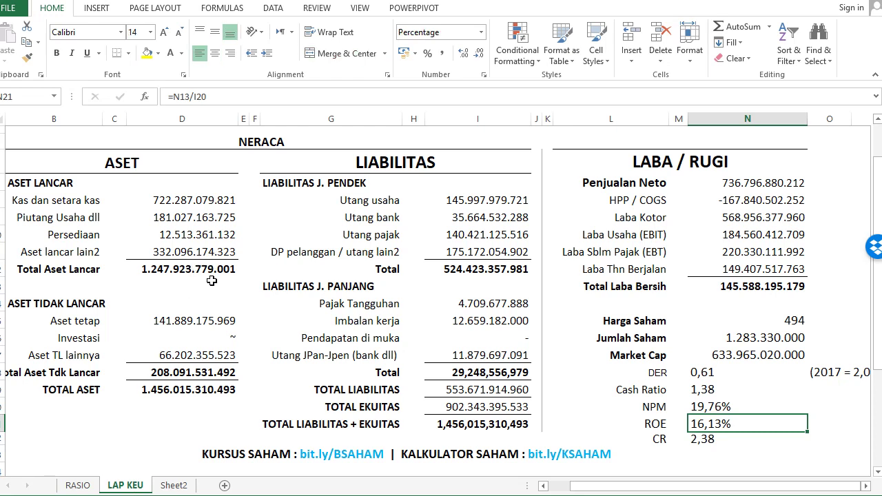
pyautogui.click(168, 200)
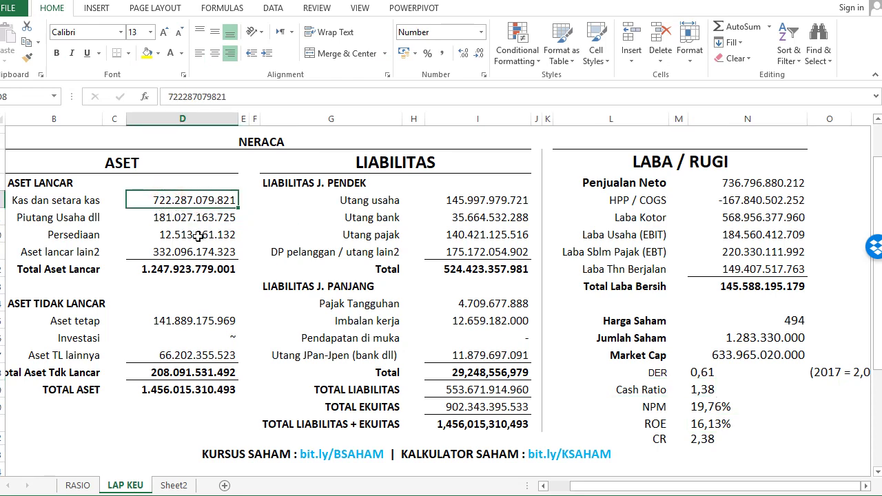
pyautogui.click(466, 273)
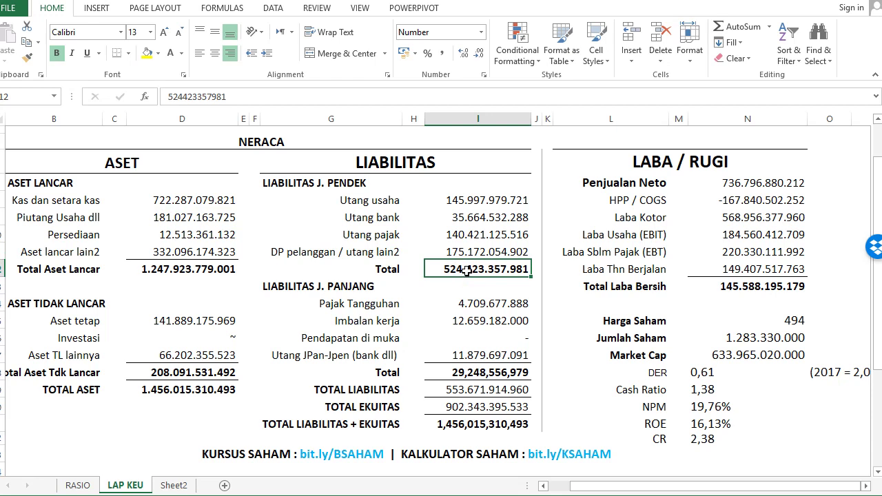
# Step: Replace the dots in the LAP KEU sheet's title with DUCK so it reads REVIEW SAHAM DUCK
pyautogui.scroll(1, 466, 271)
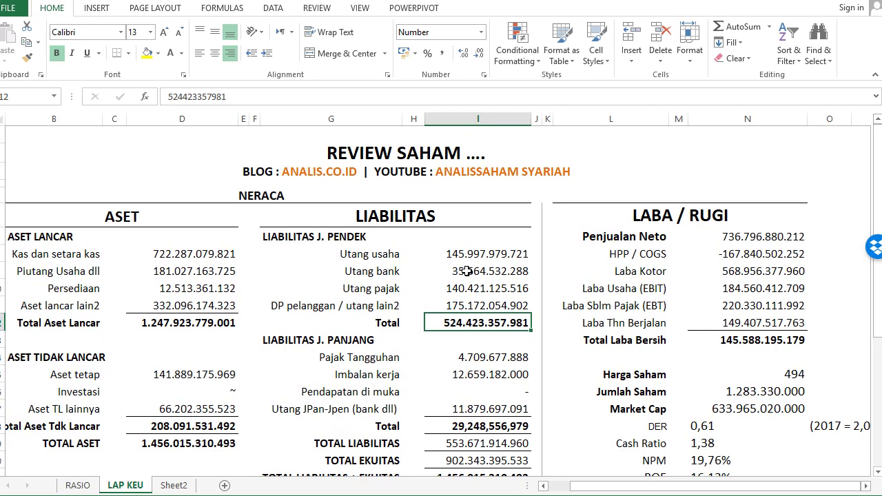
pyautogui.click(444, 152)
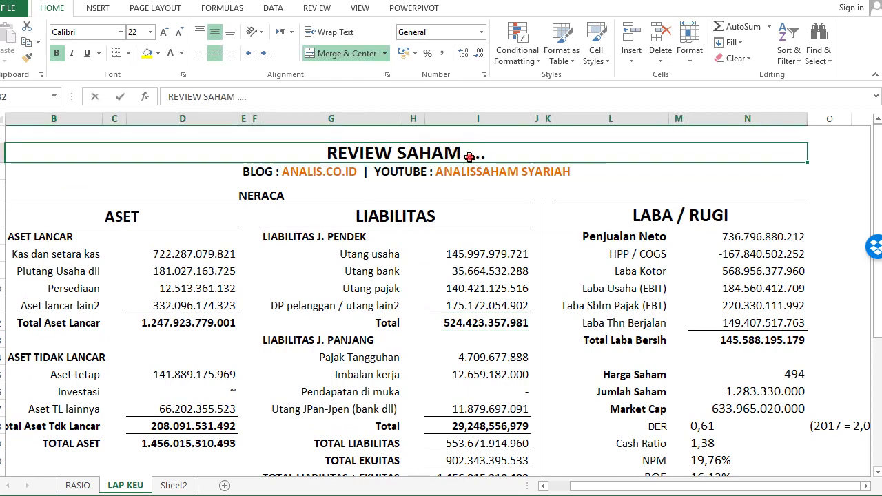
pyautogui.doubleClick(468, 155)
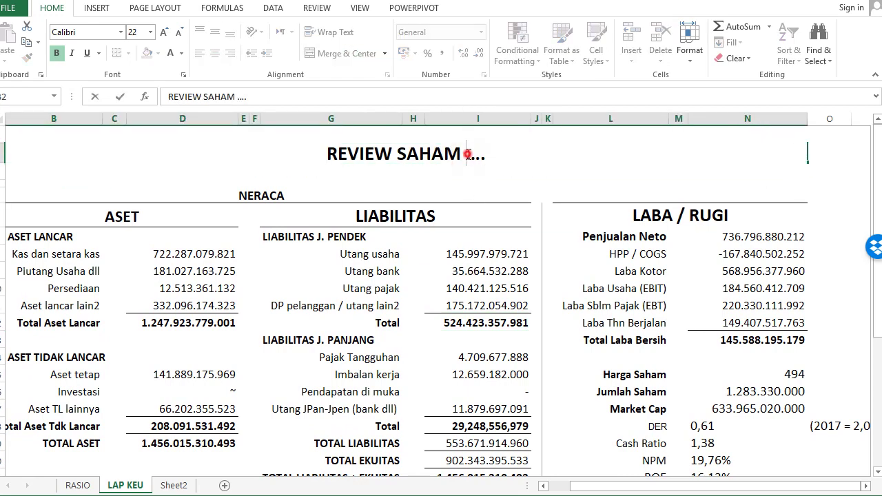
pyautogui.moveTo(467, 154); pyautogui.dragTo(490, 156)
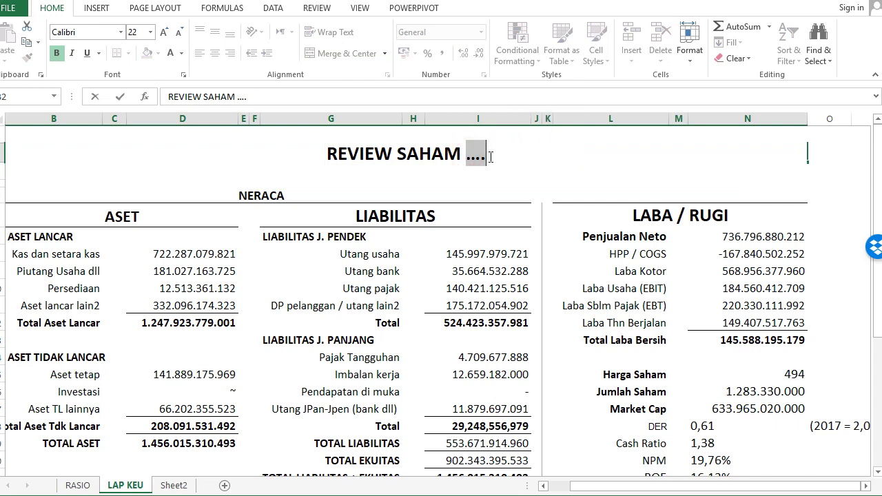
pyautogui.write('du')
pyautogui.press('BackSpace')
pyautogui.press('BackSpace')
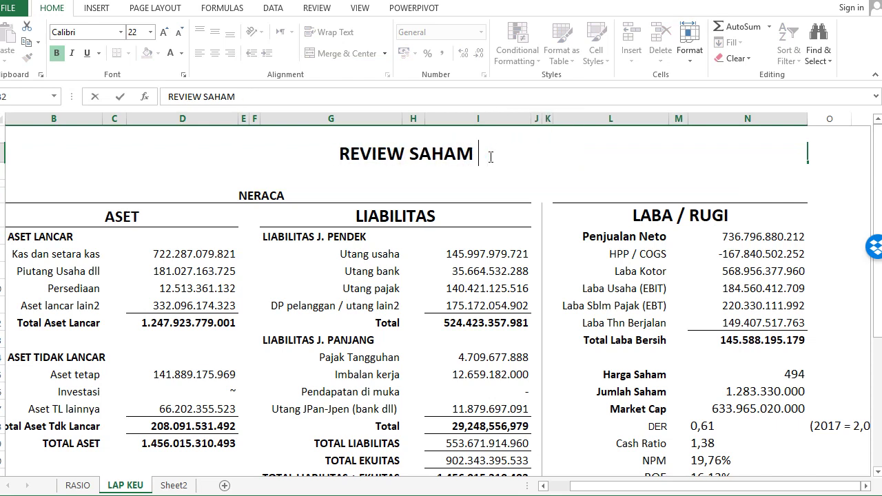
pyautogui.write('DUCK')
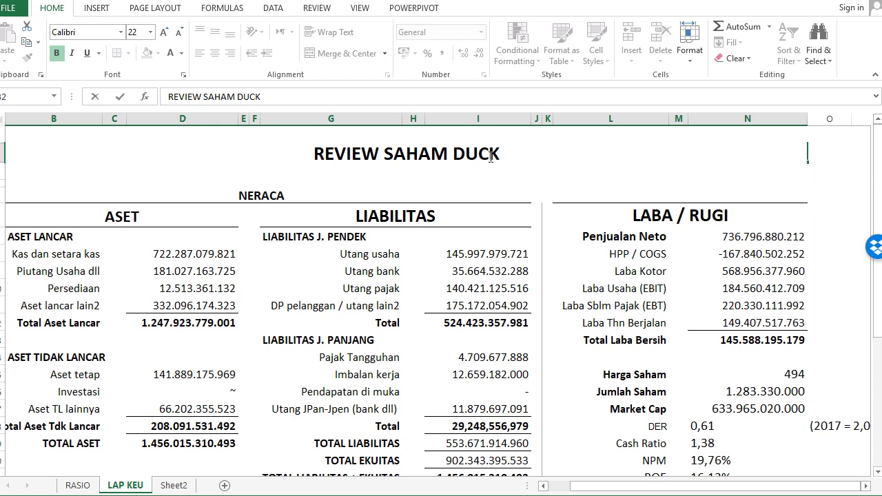
pyautogui.click(486, 255)
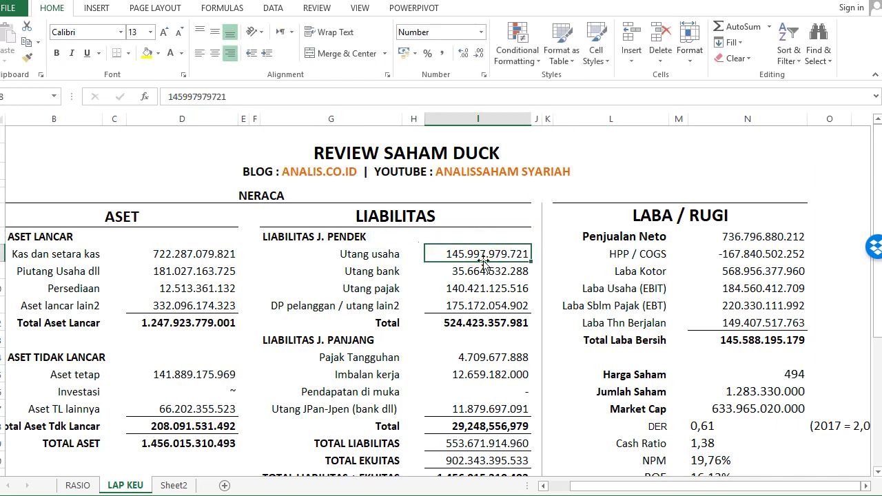
# Step: Compare the Kas dan setara kas amount with the total of the short-term liabilities in the balance sheet
pyautogui.scroll(-1, 666, 423)
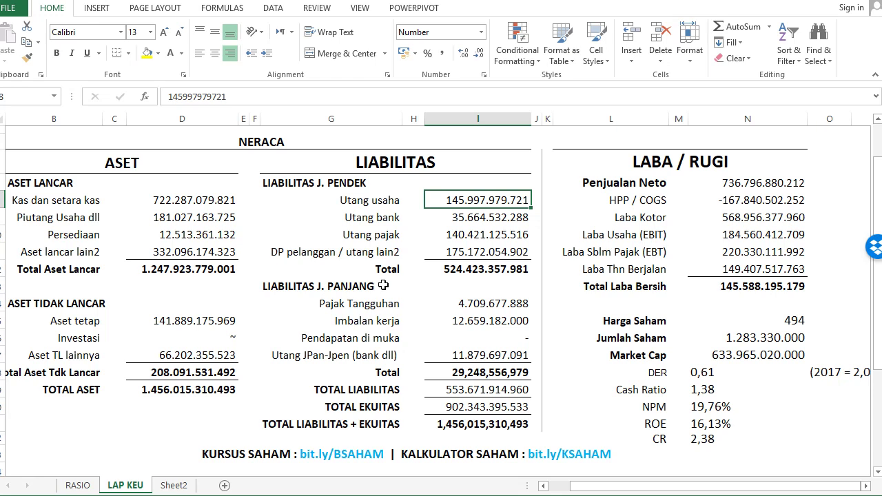
pyautogui.click(478, 269)
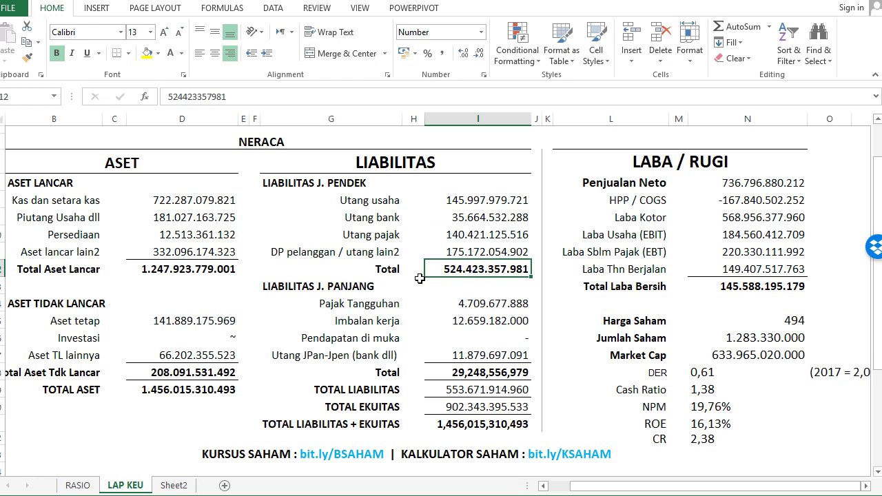
pyautogui.click(191, 201)
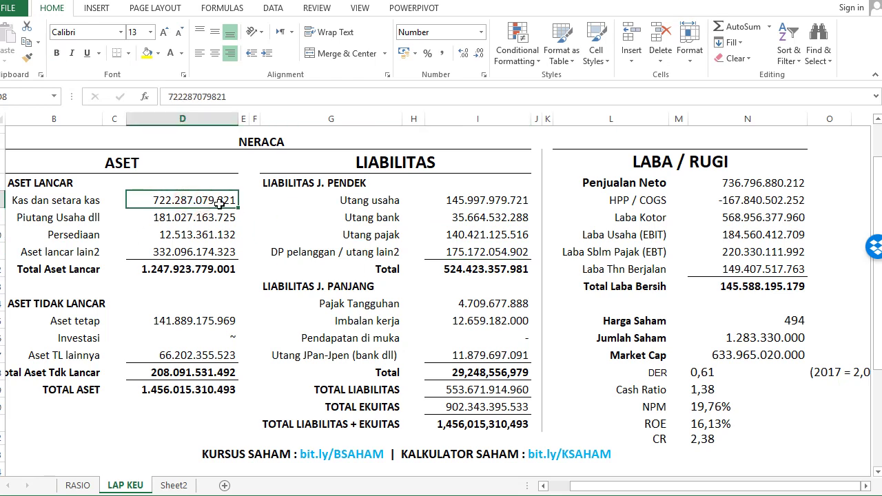
pyautogui.click(474, 268)
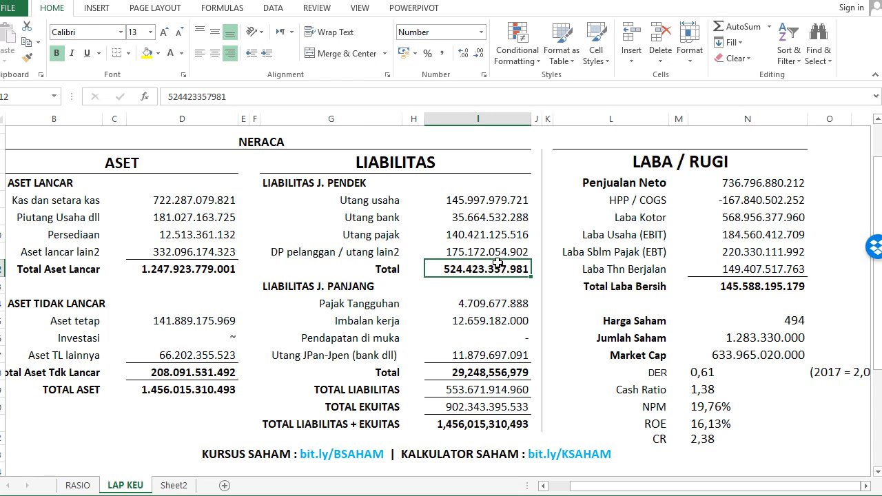
pyautogui.scroll(1, 469, 275)
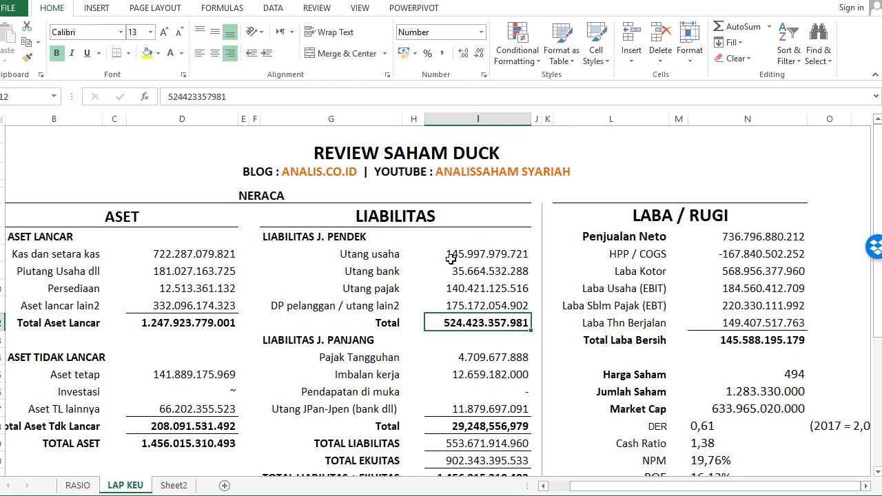
pyautogui.scroll(-1, 556, 328)
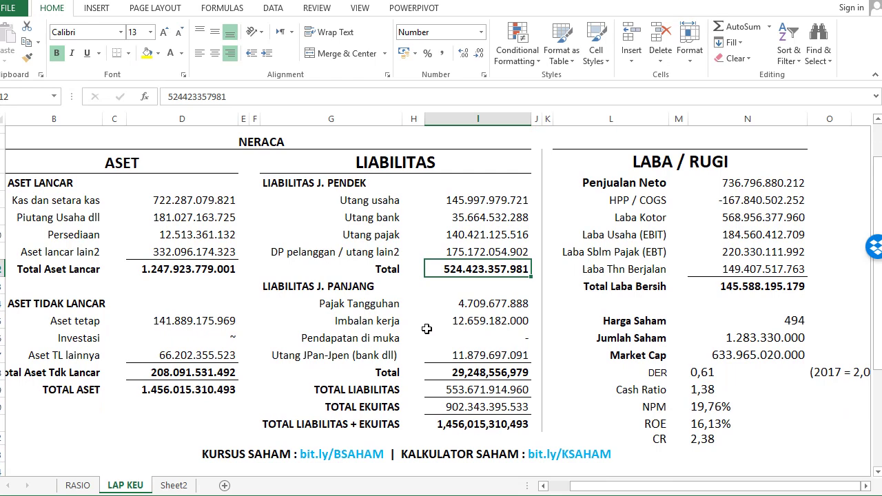
pyautogui.click(167, 201)
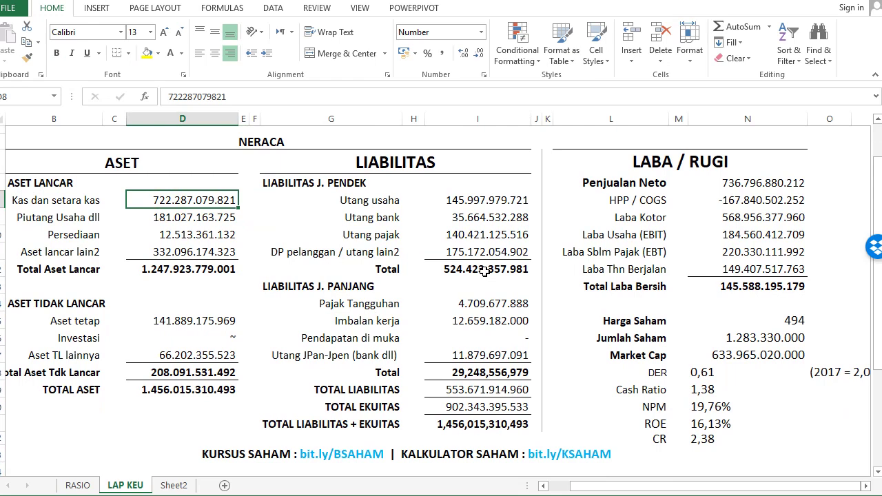
pyautogui.click(485, 271)
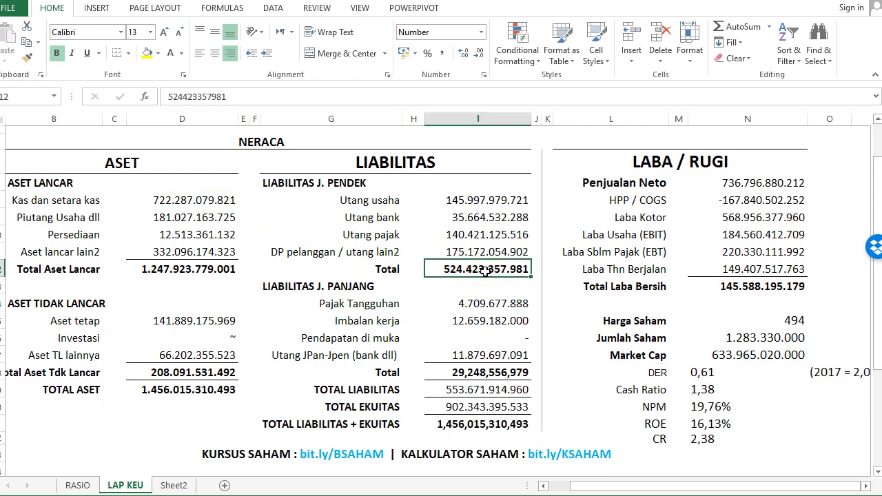
pyautogui.click(217, 202)
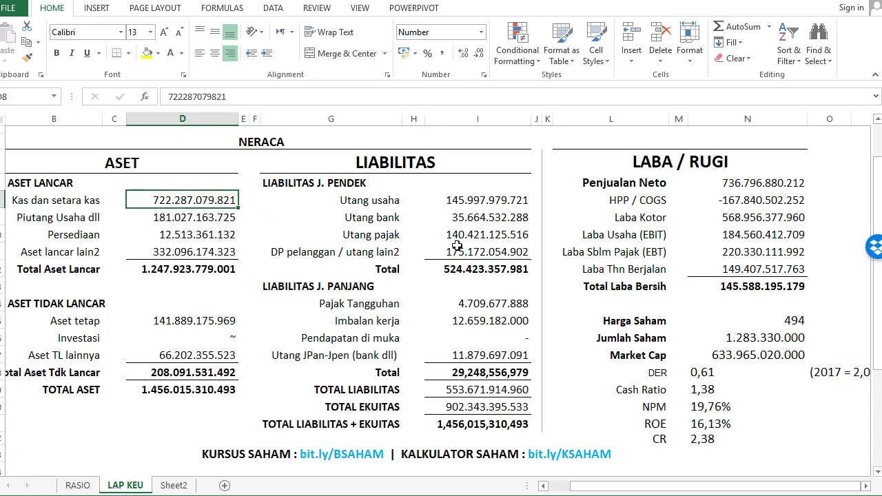
pyautogui.click(483, 270)
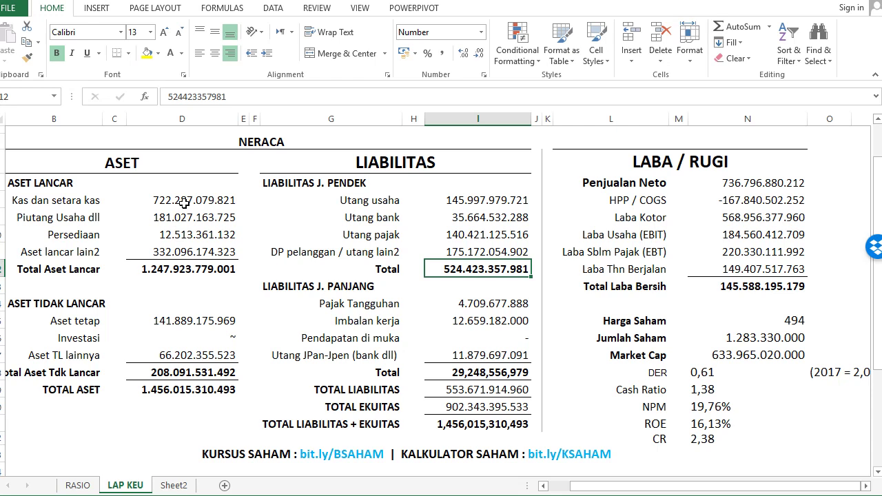
pyautogui.click(184, 202)
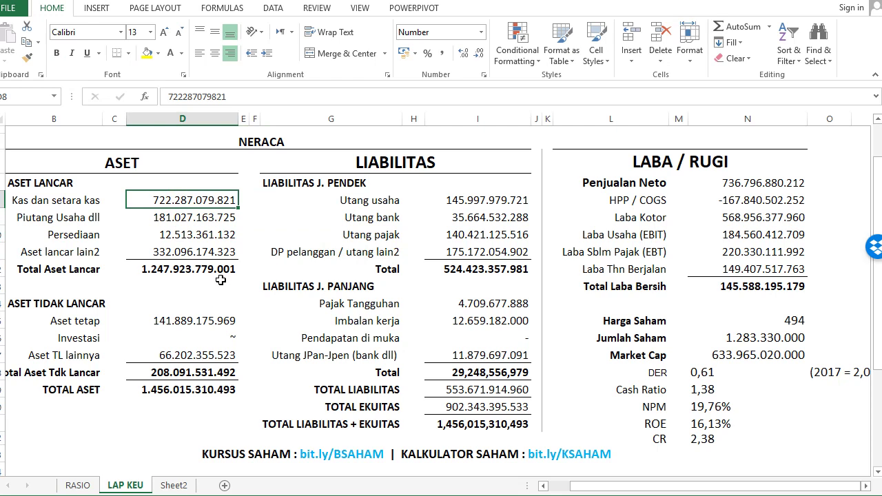
# Step: Examine the DER formula together with the TOTAL LIABILITAS and TOTAL EKUITAS cells it is based on
pyautogui.click(700, 377)
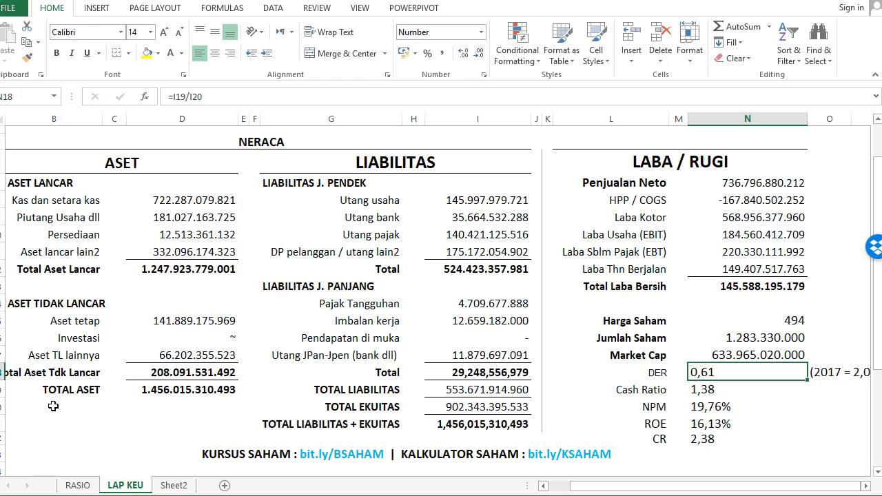
pyautogui.click(459, 391)
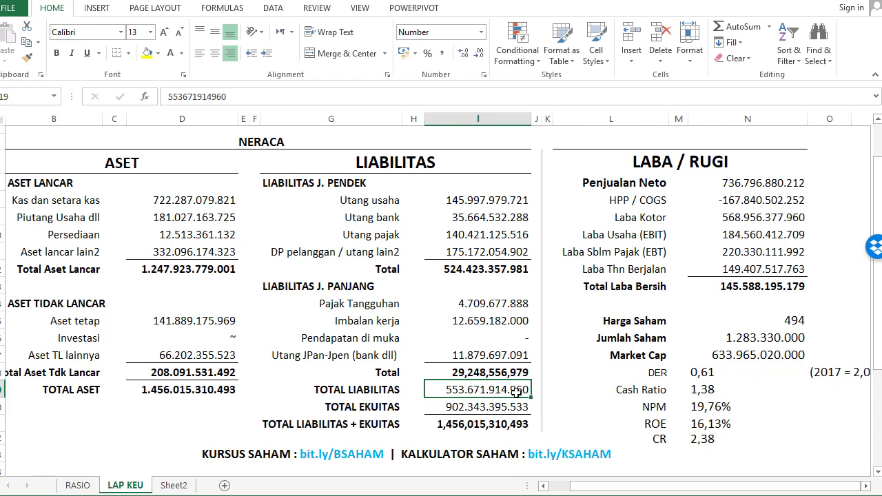
pyautogui.click(707, 373)
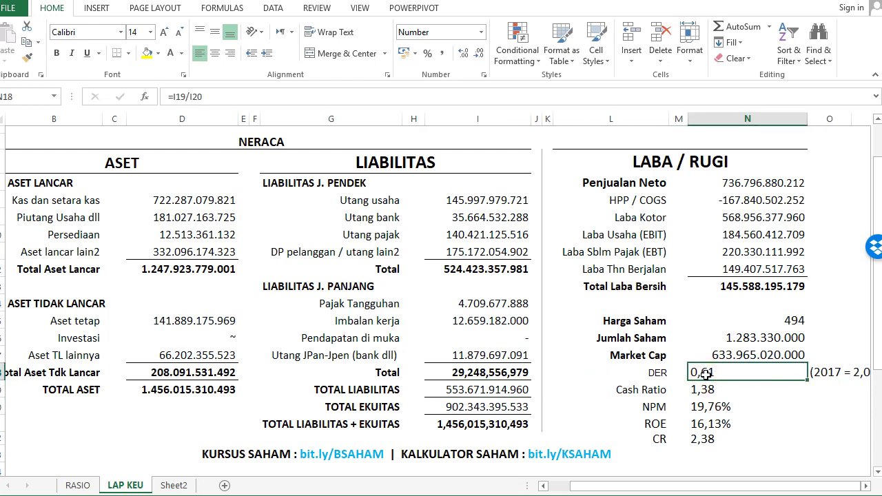
pyautogui.click(476, 411)
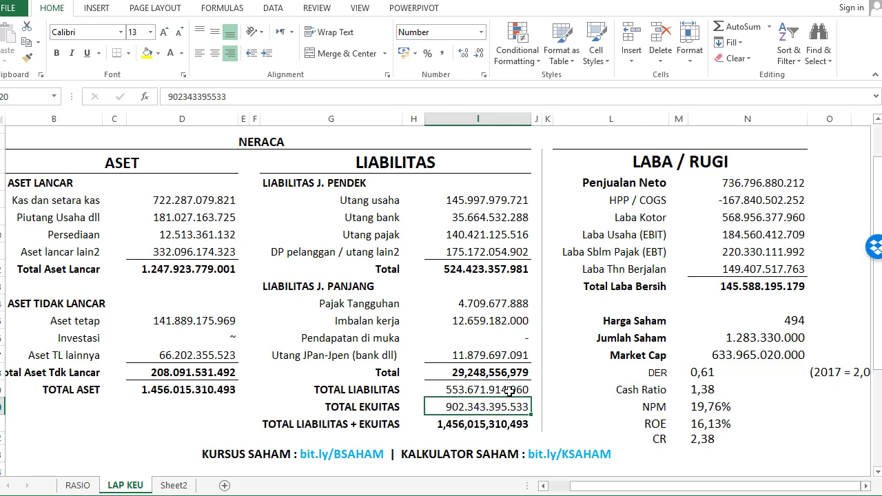
pyautogui.scroll(1, 509, 392)
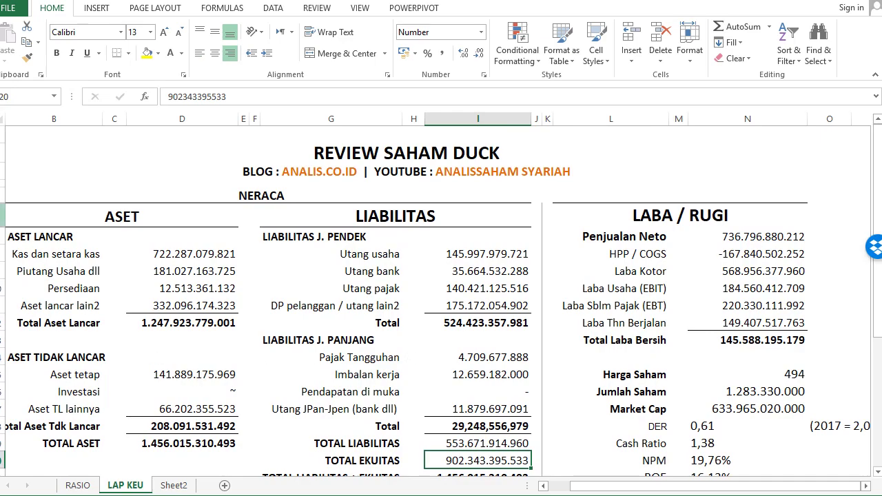
pyautogui.hotkey('alt', 'Tab')
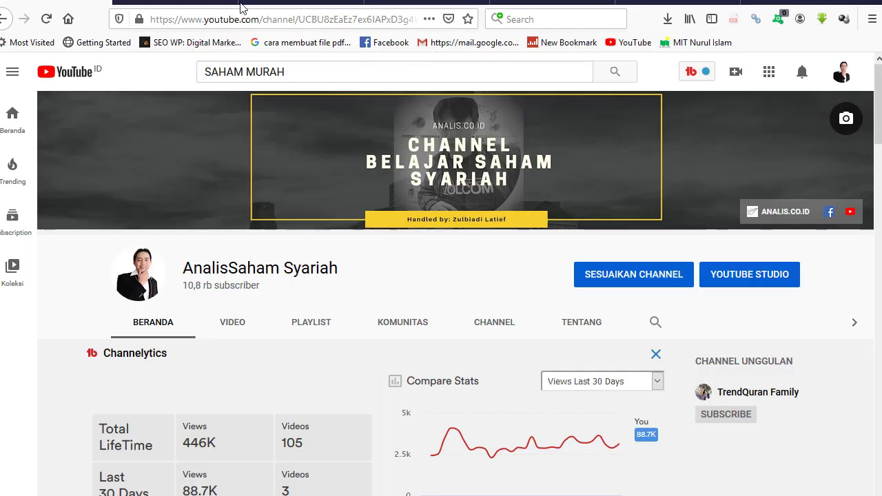
pyautogui.click(187, 8)
pyautogui.scroll(2, 223, 169)
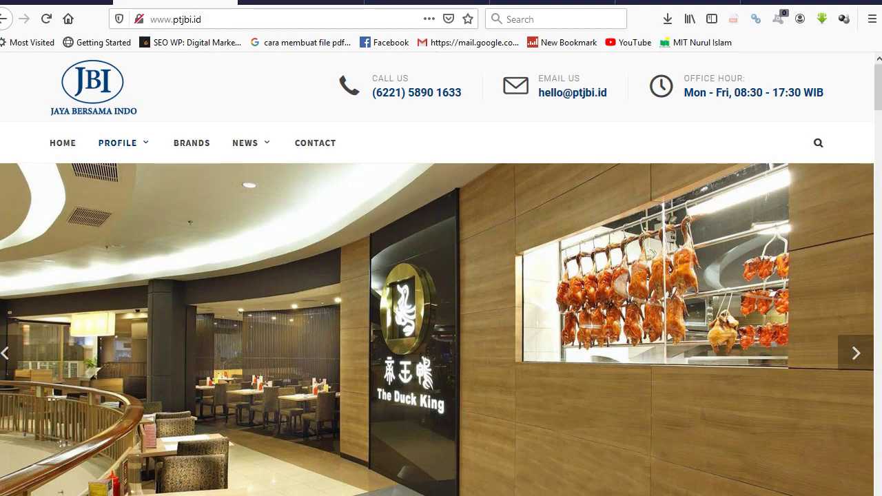
pyautogui.hotkey('alt', 'Tab')
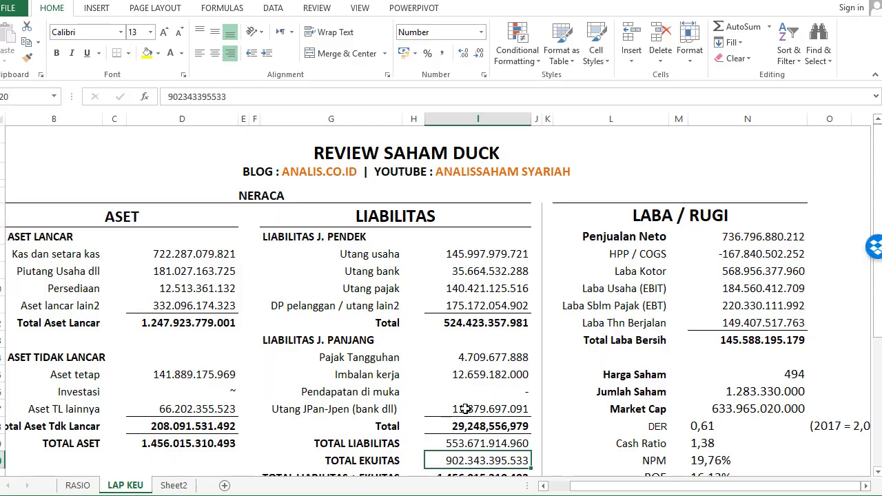
# Step: Inspect the NPM and ROE formulas in the profit and loss section, and go back to the RASIO sheet
pyautogui.scroll(-1, 470, 428)
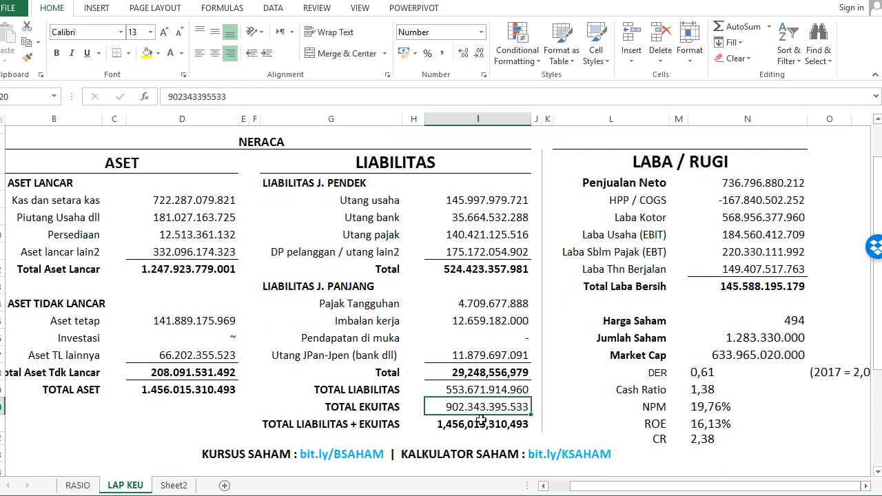
pyautogui.click(696, 407)
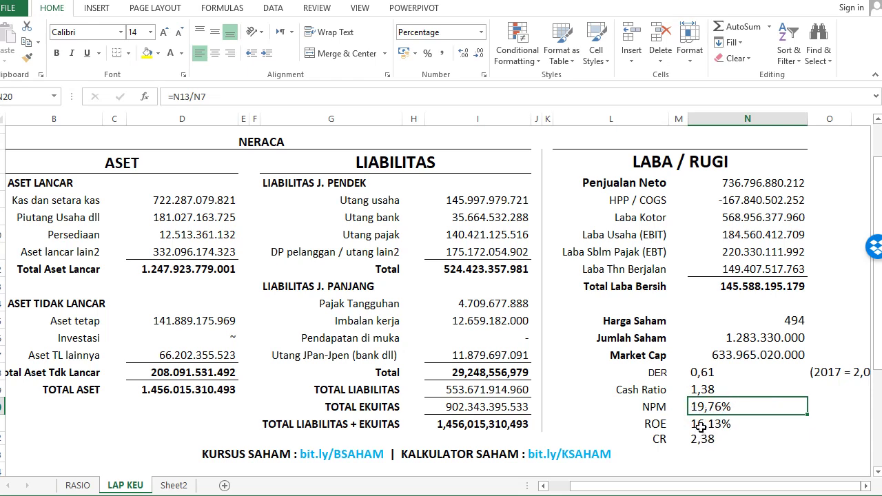
pyautogui.click(701, 426)
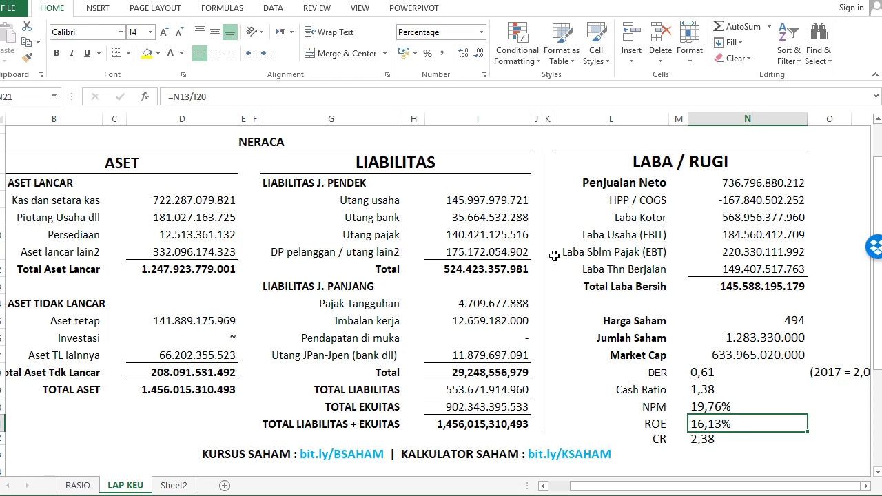
pyautogui.click(79, 485)
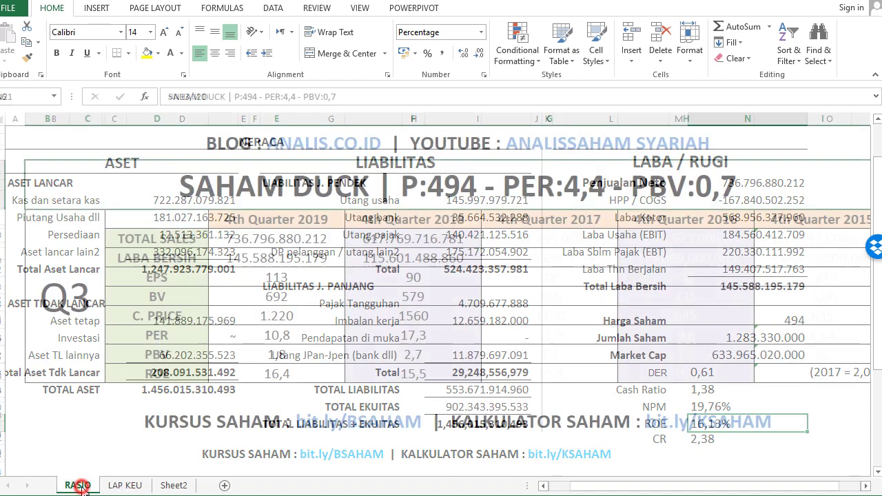